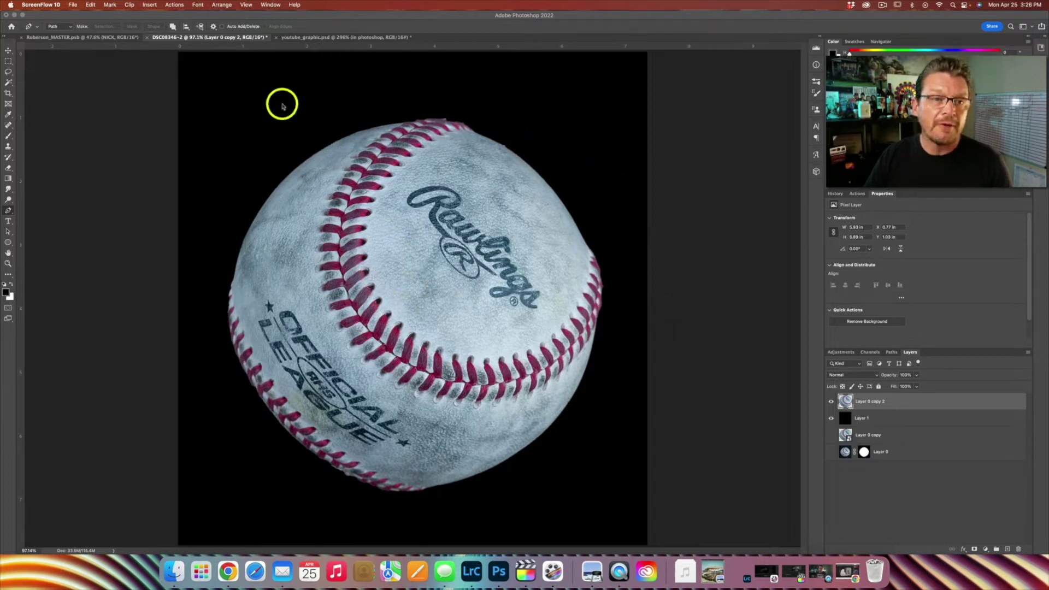
Step: Bring Photoshop forward and view the finished youtube_graphic.psd thumbnail
click(332, 44)
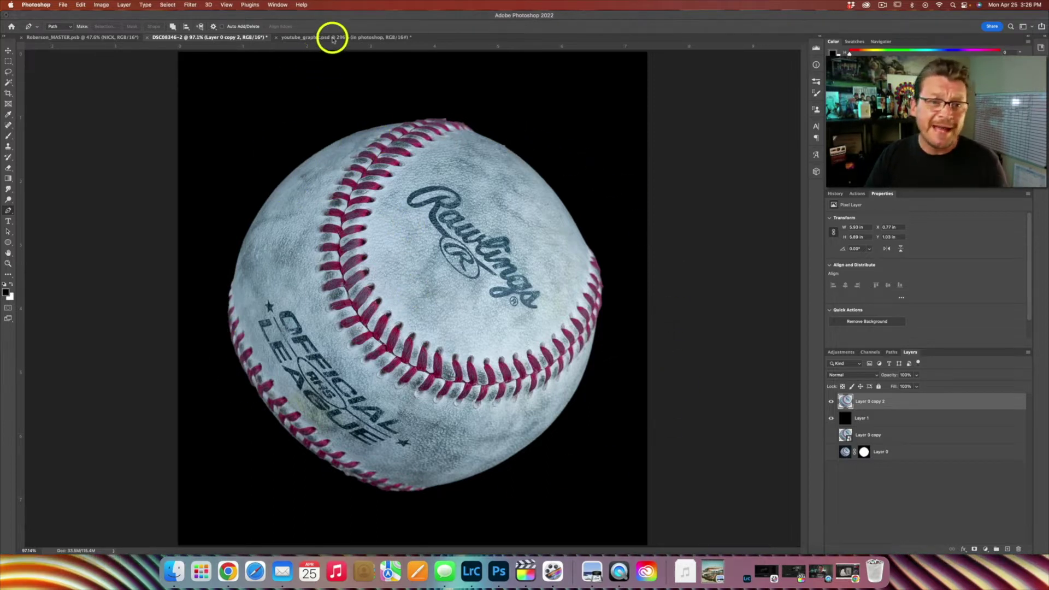
click(333, 39)
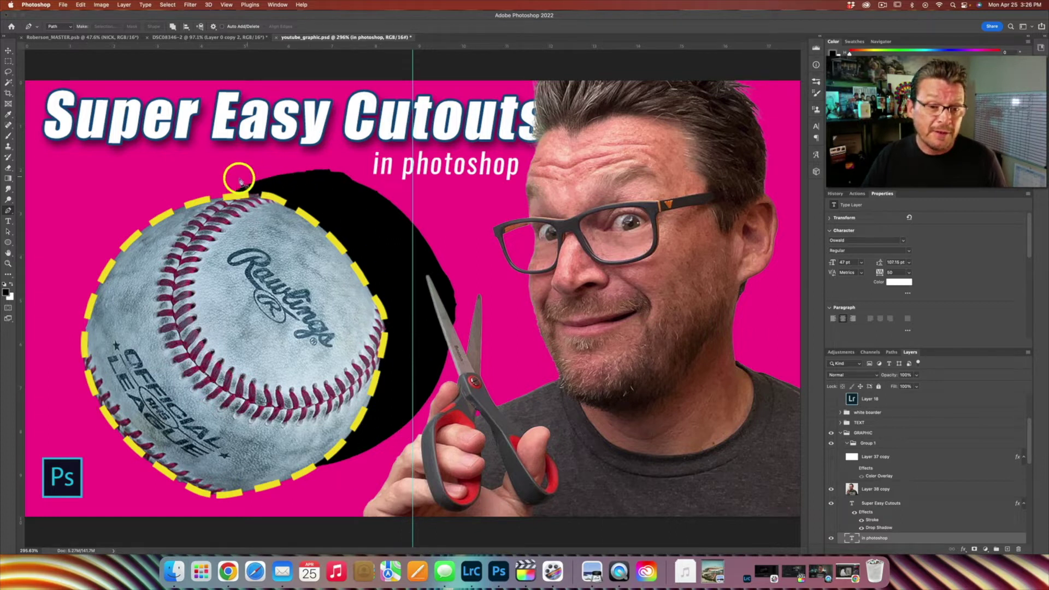
Step: In the DSC08346-2 photo, select the ball's pixels and make a work path at 3.0 tolerance
click(221, 37)
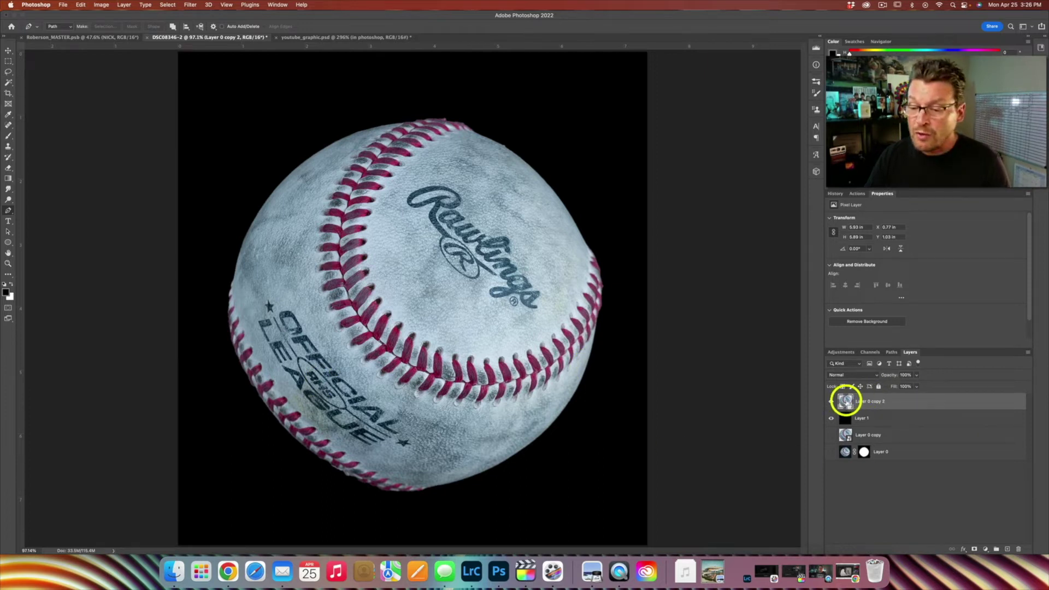
super+click(845, 401)
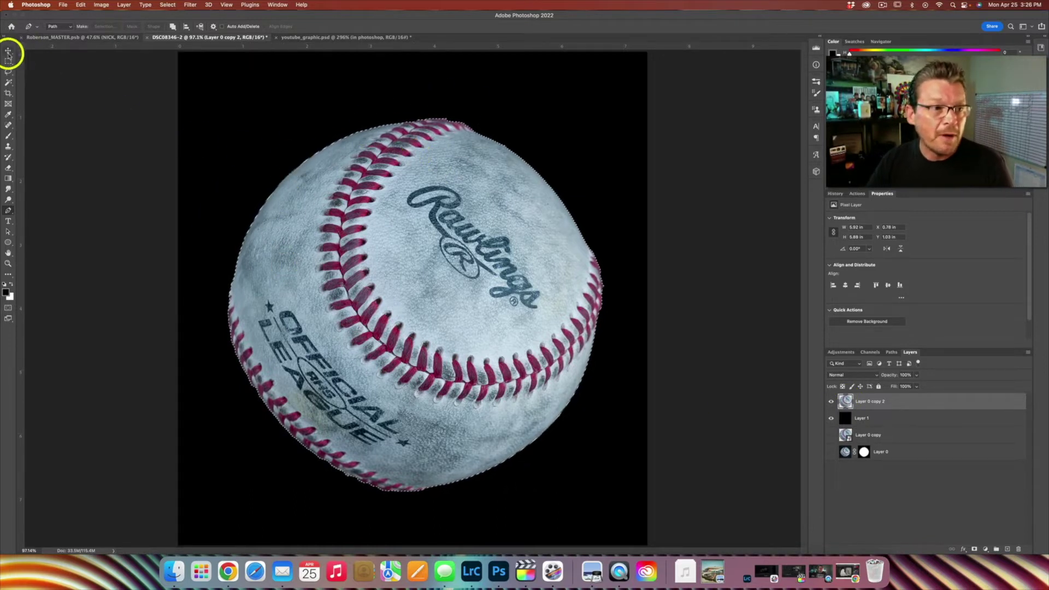
click(10, 83)
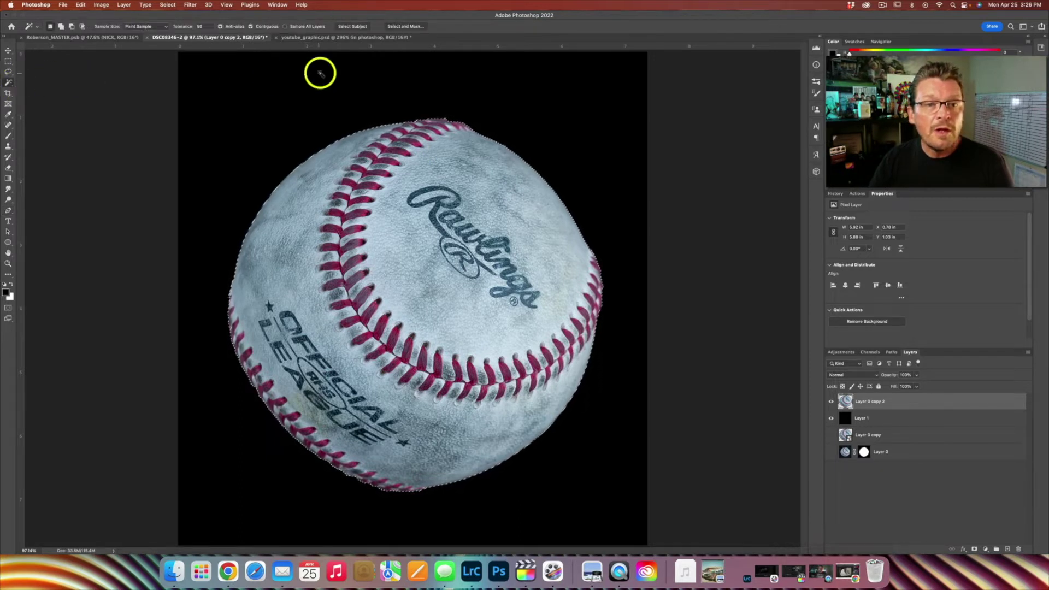
right_click(376, 152)
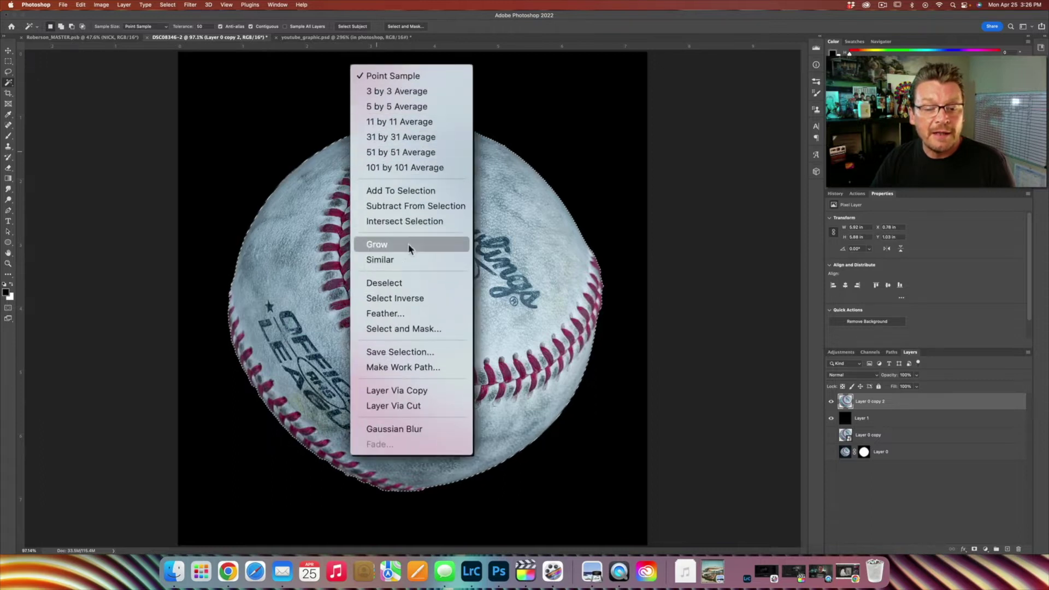
click(404, 368)
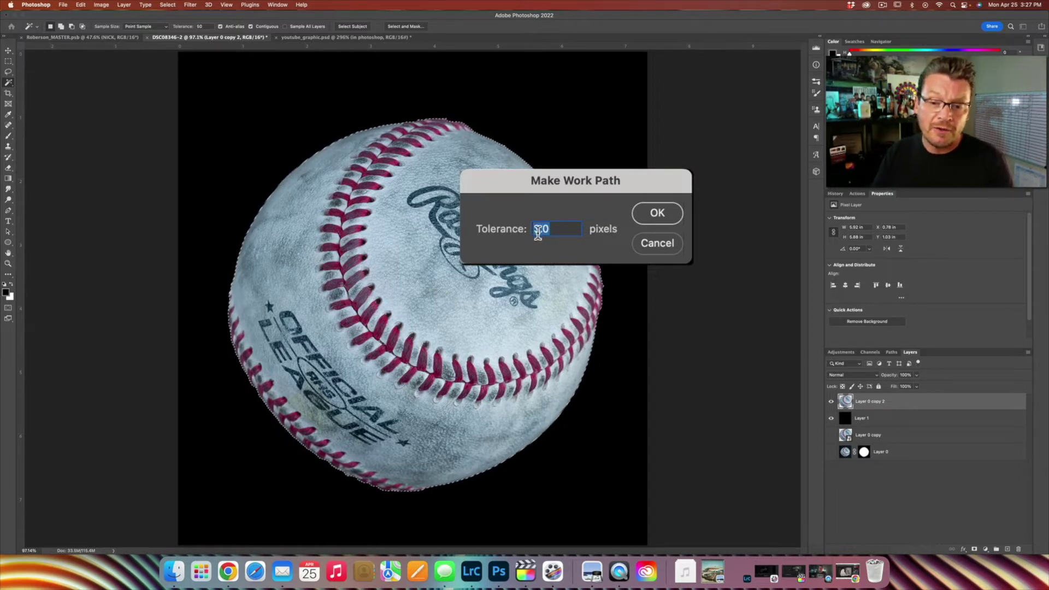
click(657, 213)
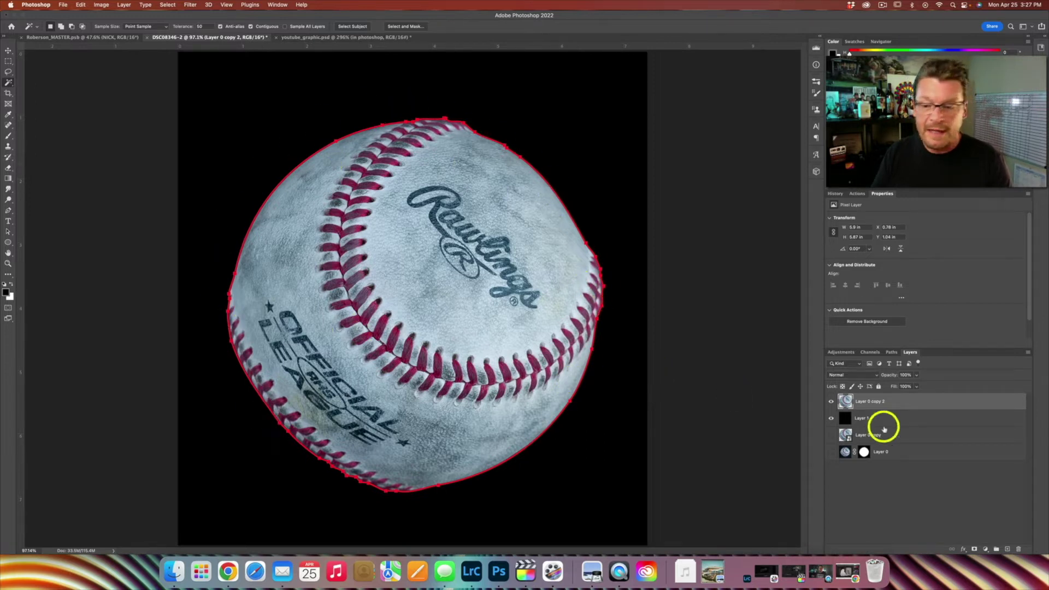
Step: Add a new layer and turn the ball's work path into shape layer Shape 1
click(1007, 549)
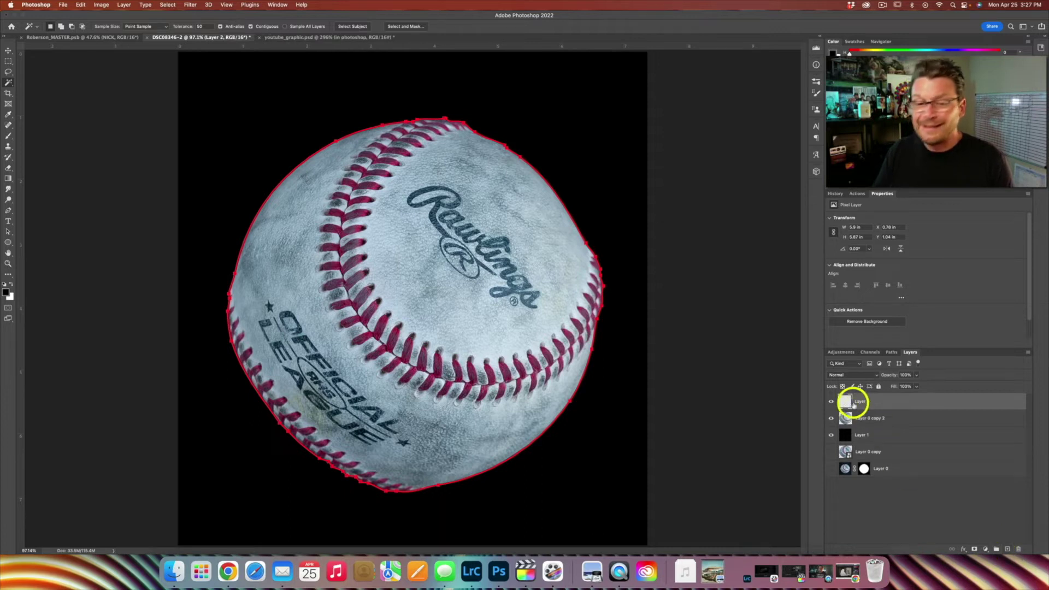
click(9, 211)
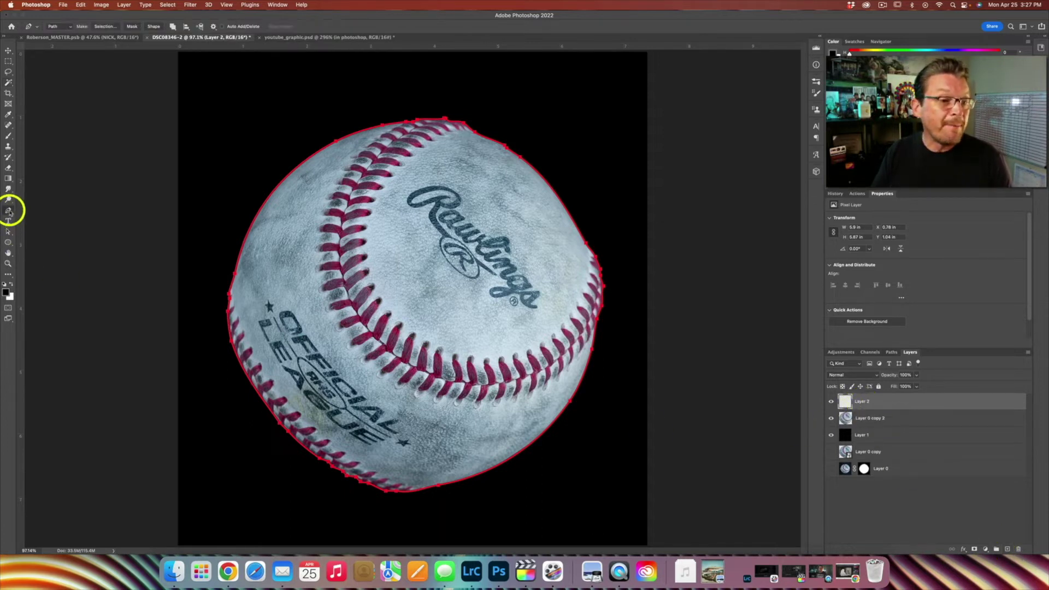
click(150, 27)
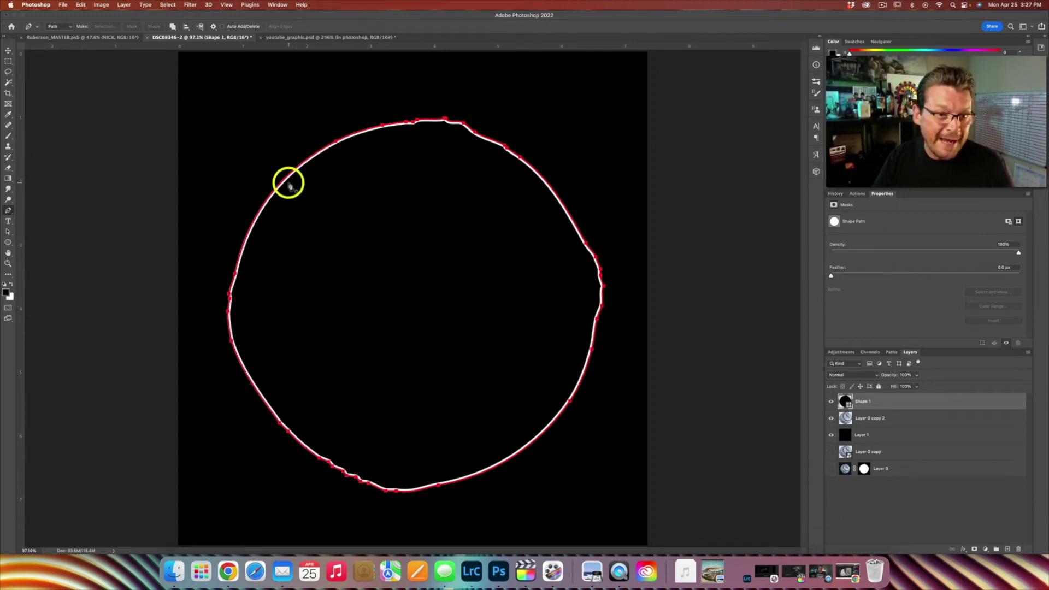
Step: Set Shape 1's fill to none and its stroke colour to yellow
click(9, 242)
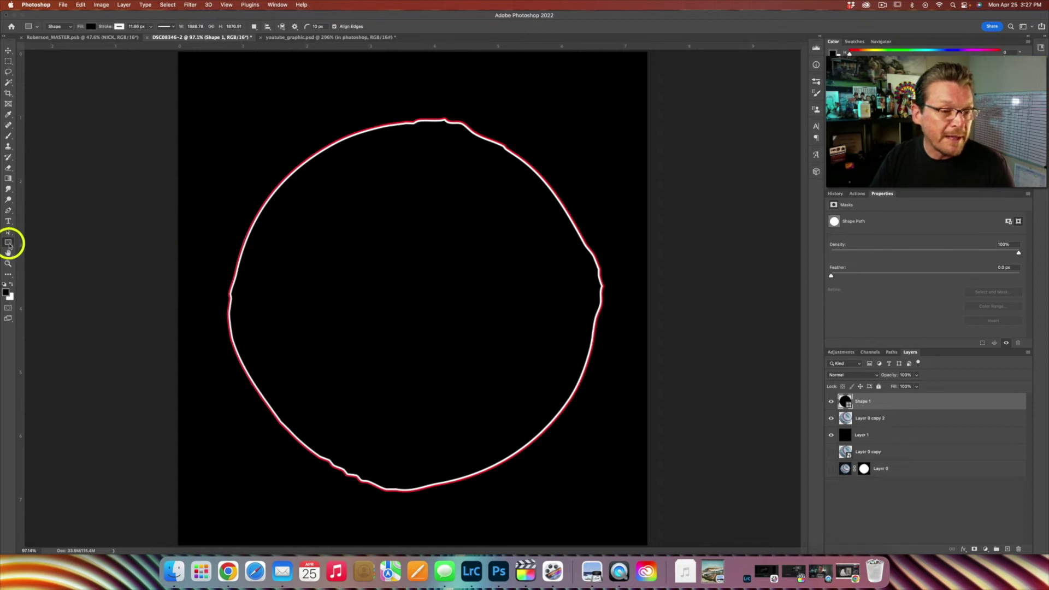
right_click(8, 247)
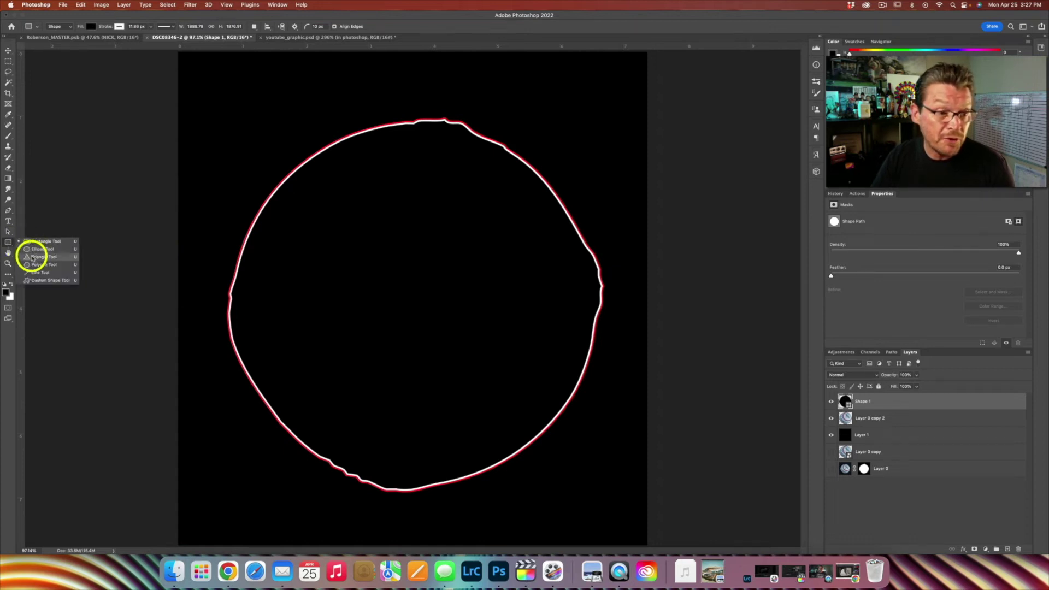
click(36, 244)
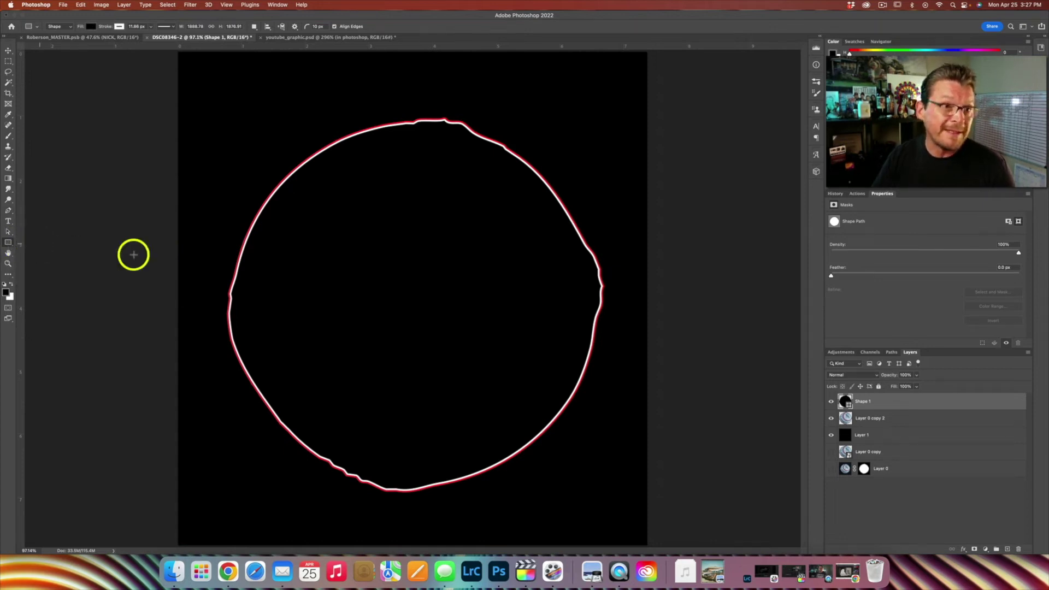
click(91, 26)
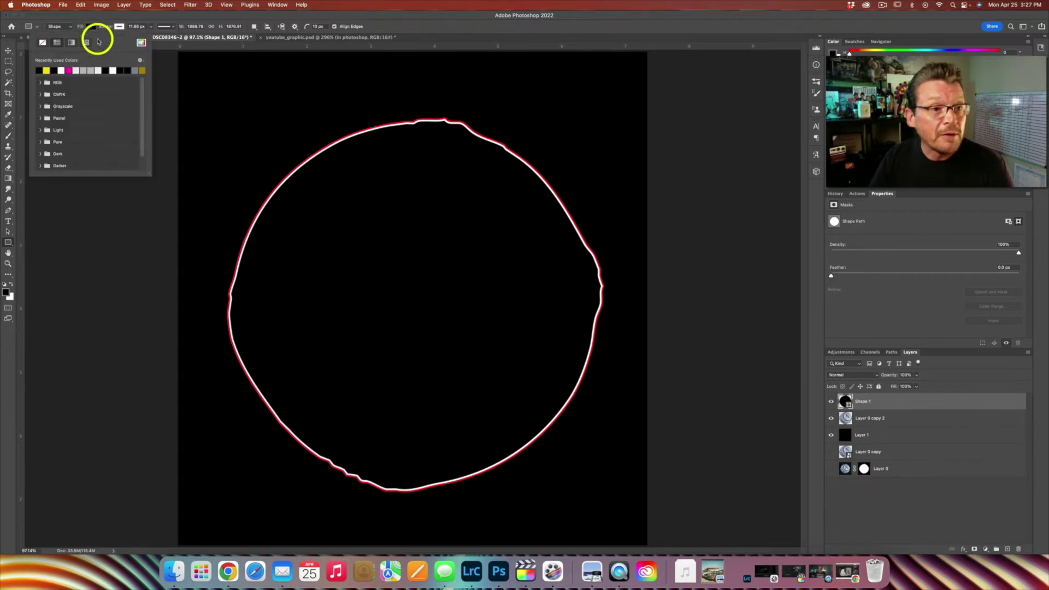
click(43, 44)
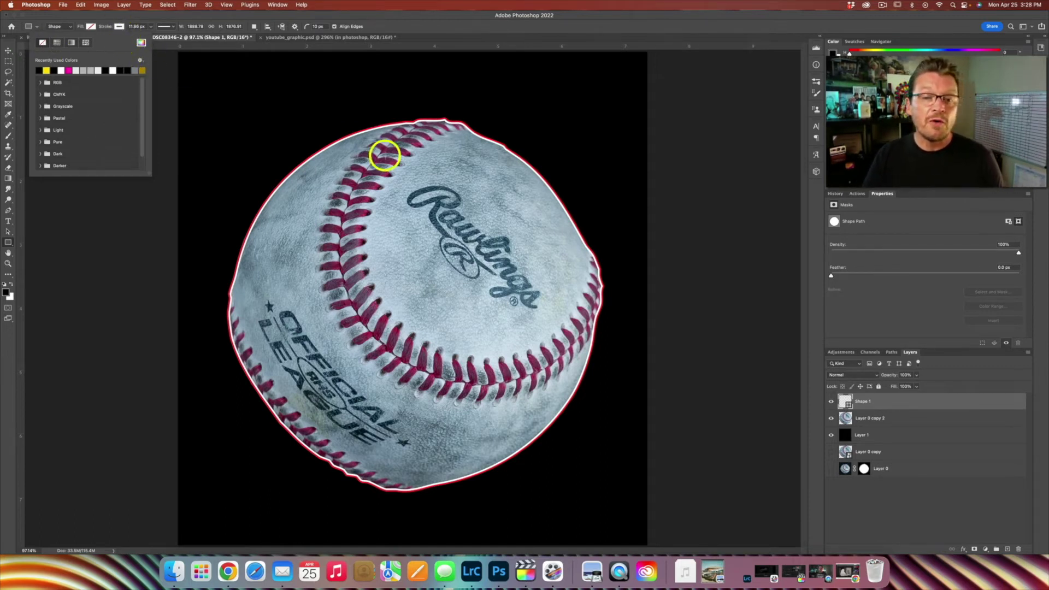
click(91, 27)
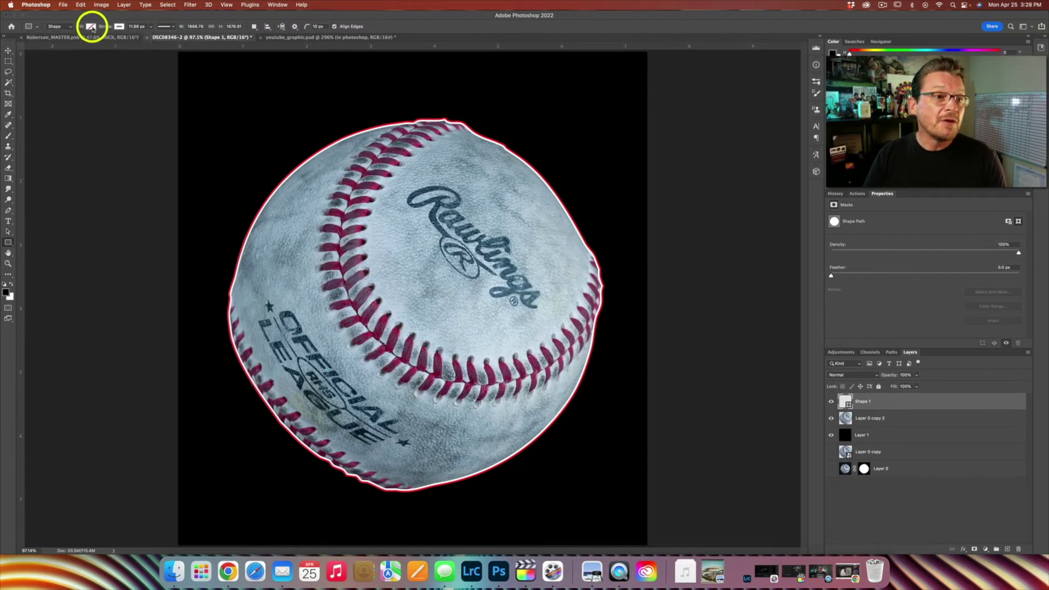
click(120, 27)
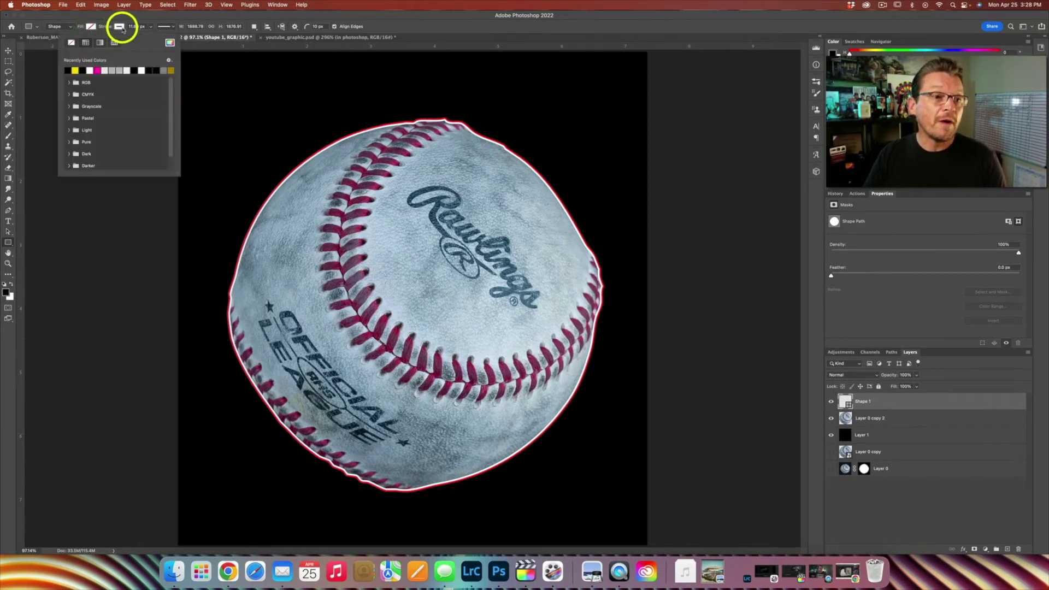
click(74, 70)
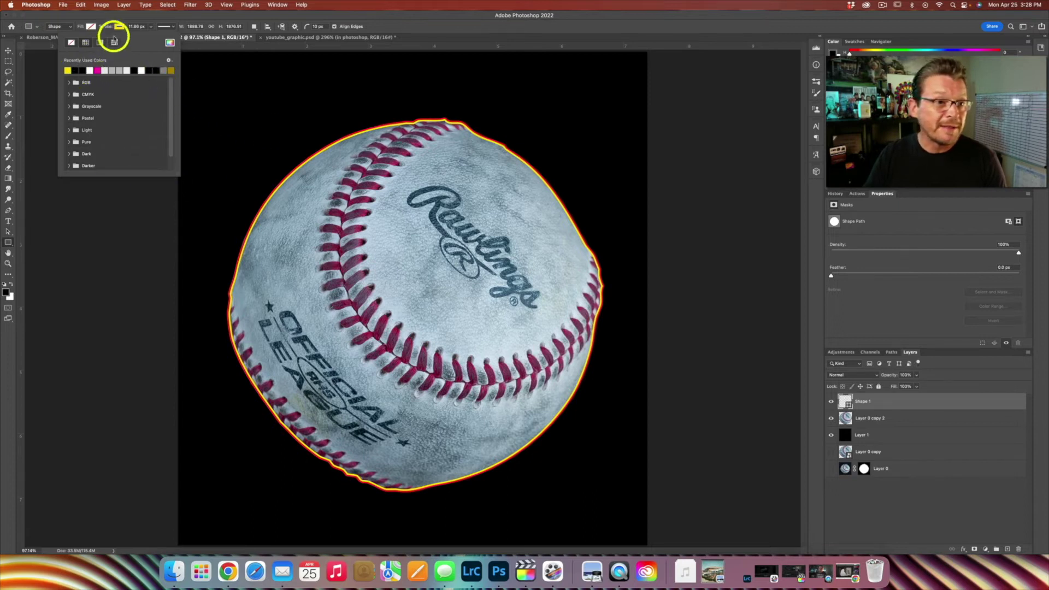
click(119, 26)
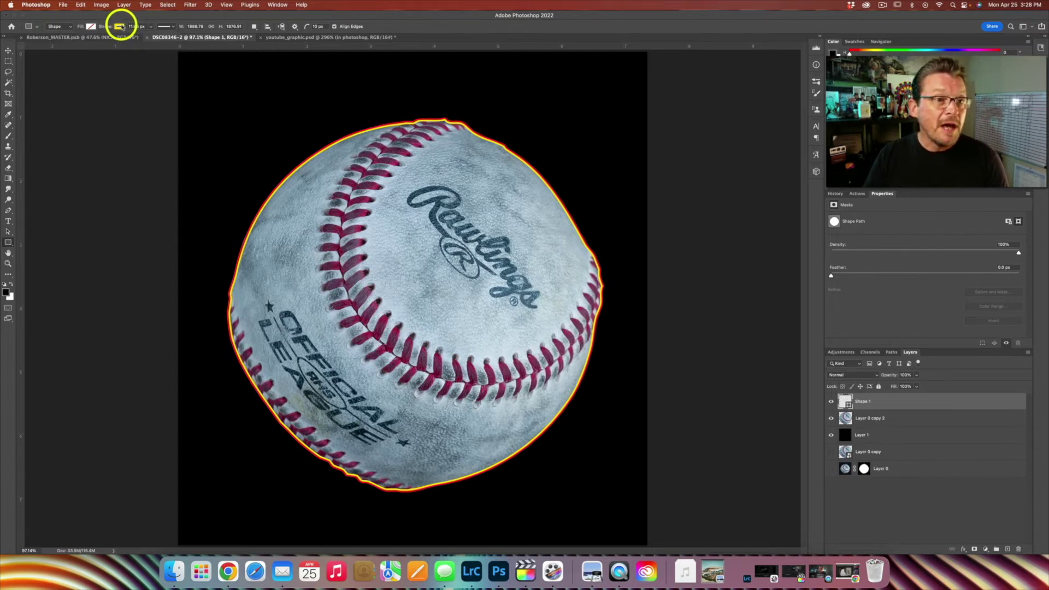
Step: Make the yellow stroke a dashed line about 25 px wide
click(172, 28)
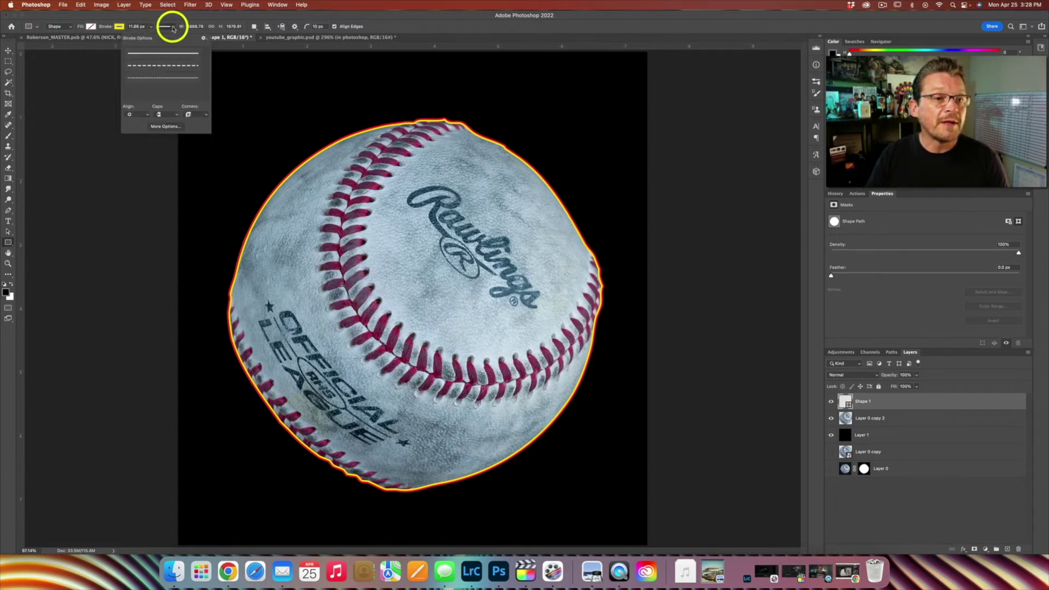
click(166, 77)
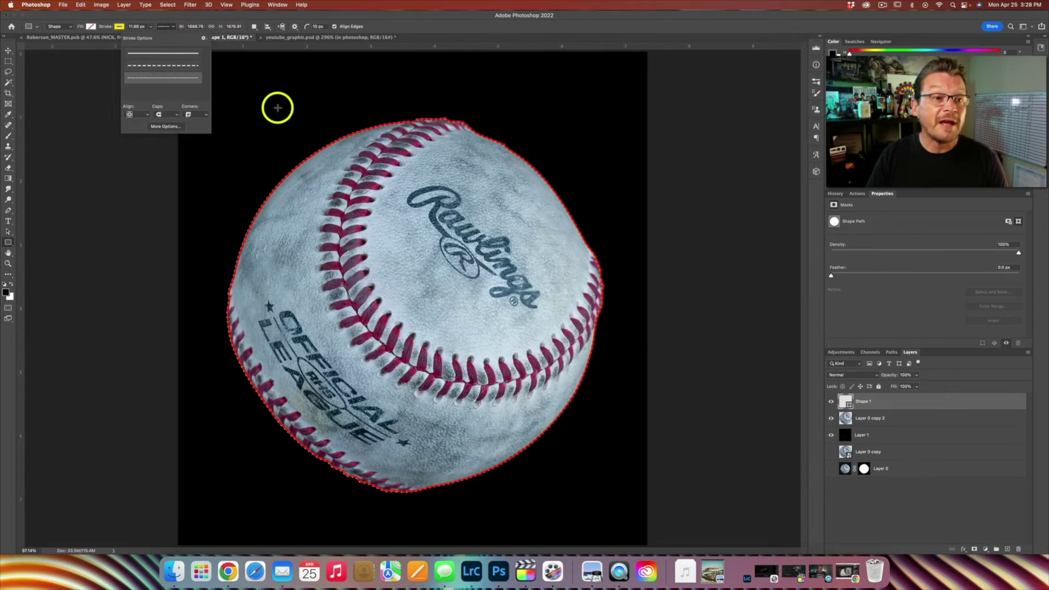
click(159, 66)
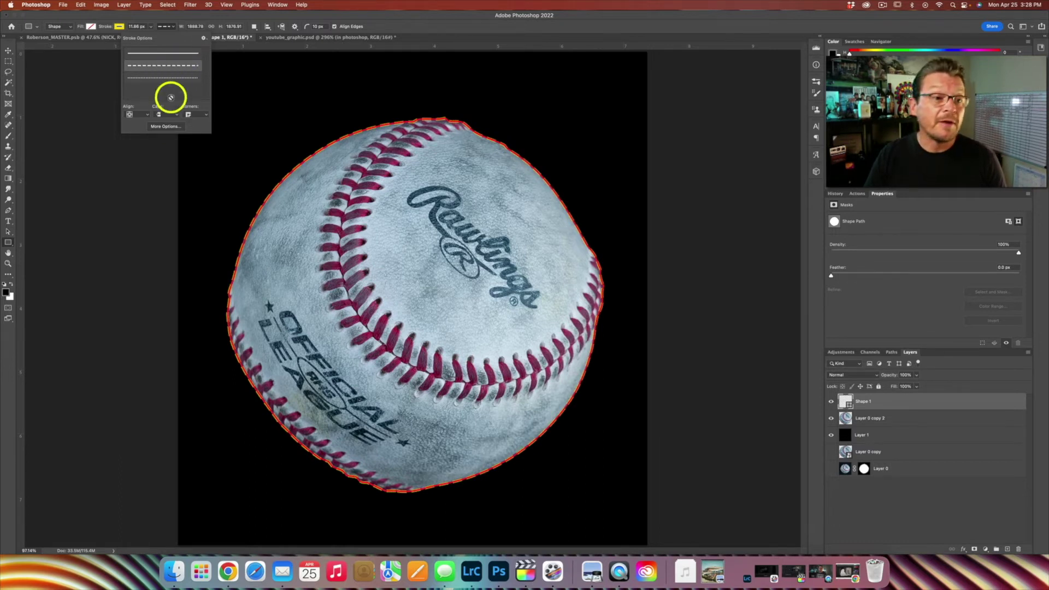
click(156, 31)
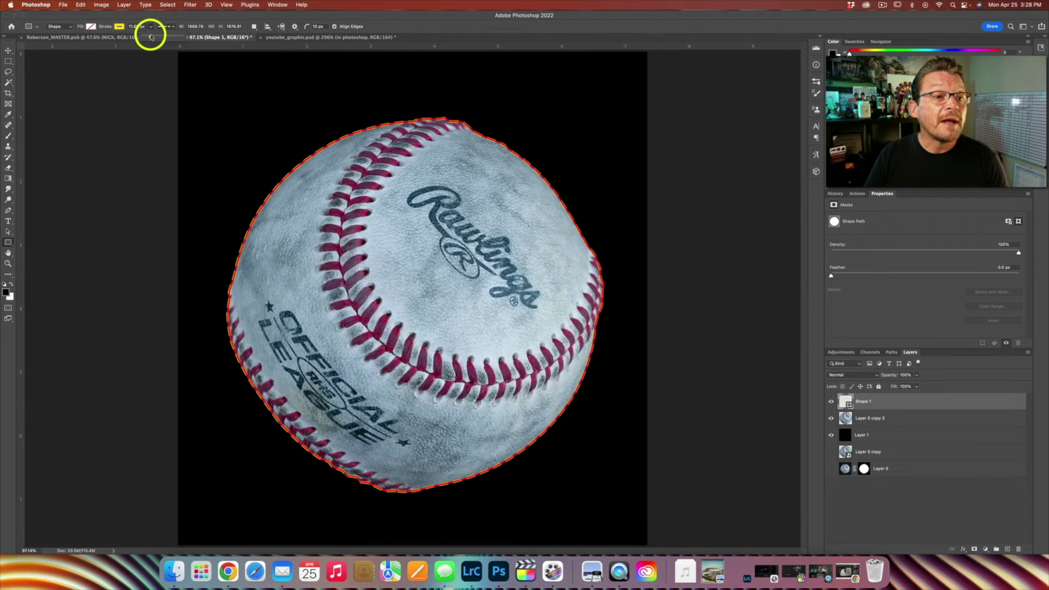
drag(151, 37, 154, 38)
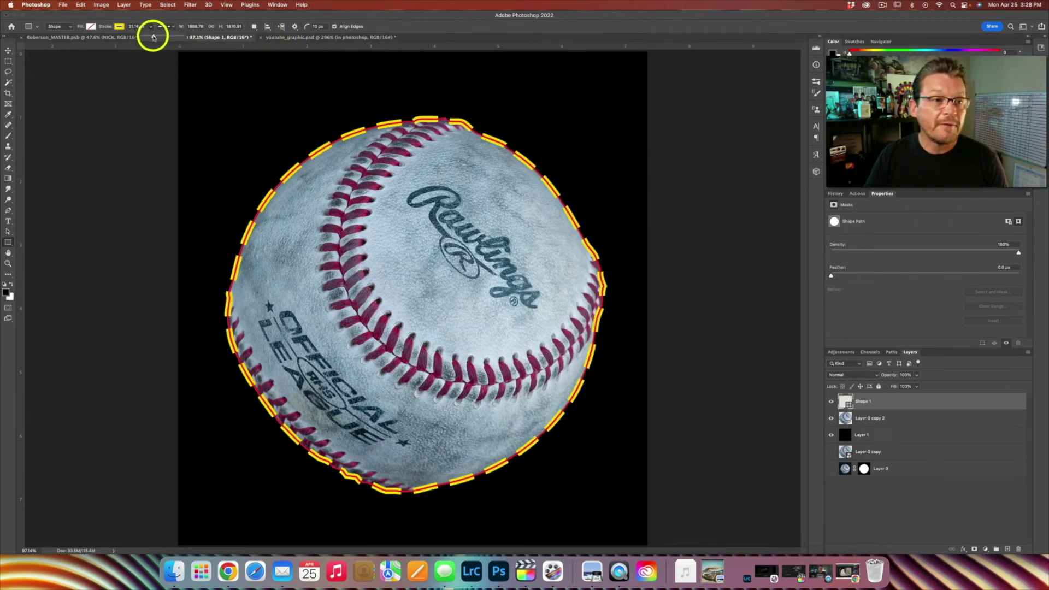
drag(153, 37, 153, 37)
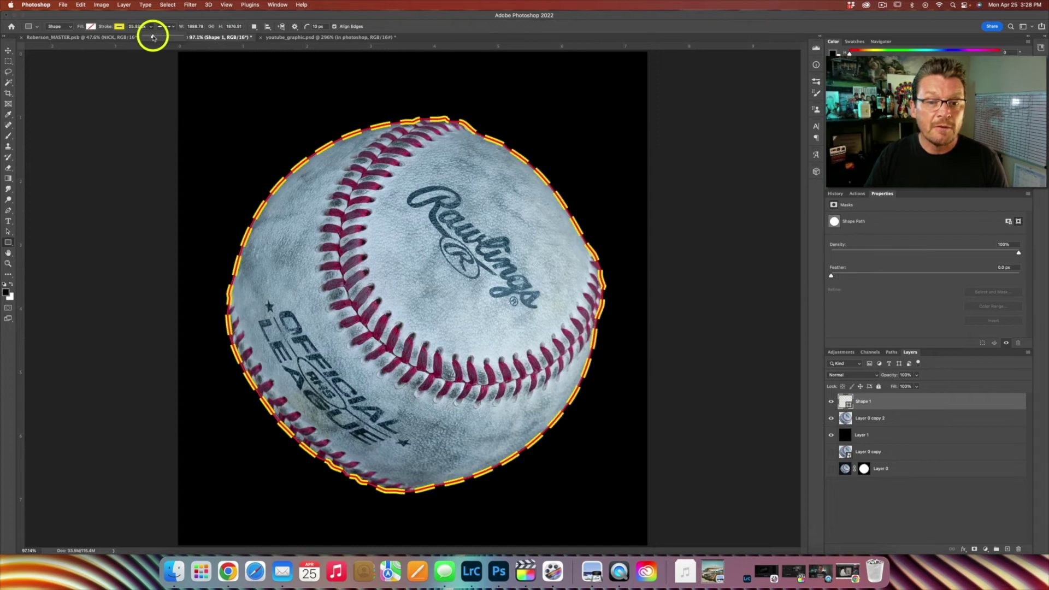
Step: Check Shape 1 and the ball copy by toggling visibility, then merge them with Cmd+E
click(9, 49)
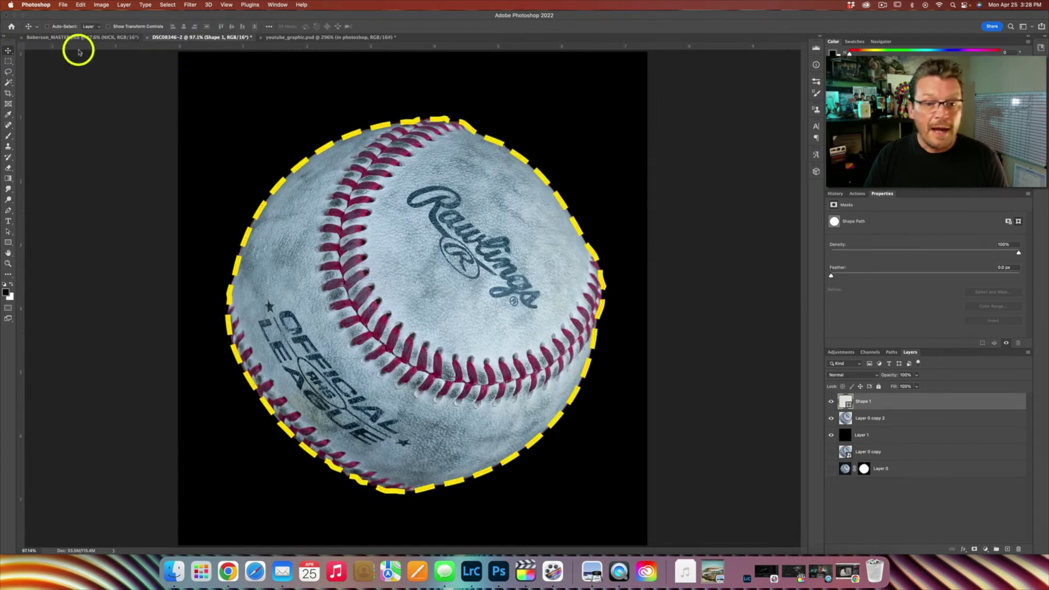
click(831, 401)
click(831, 401)
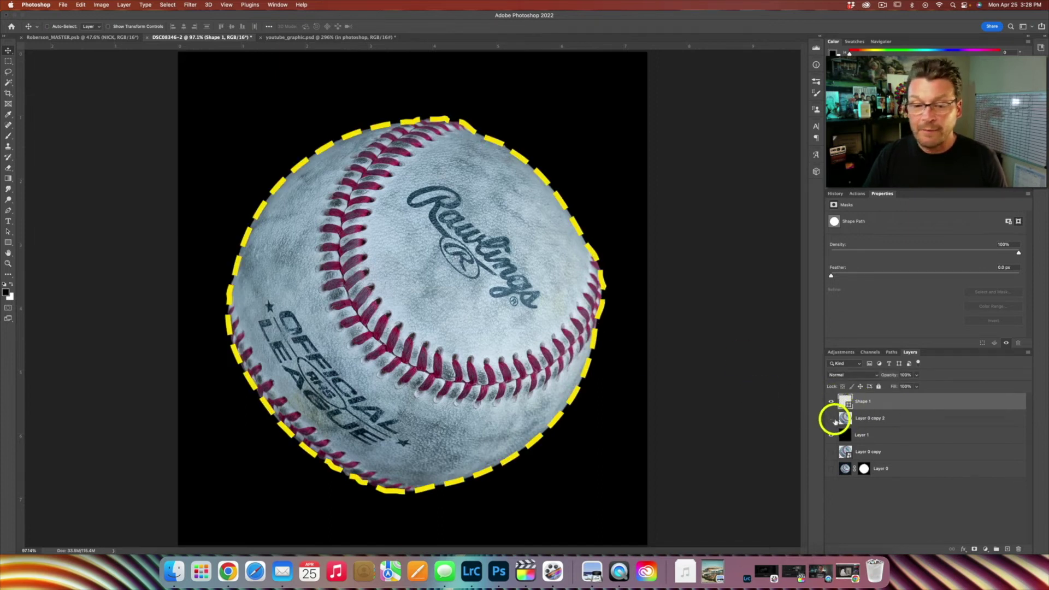
click(832, 419)
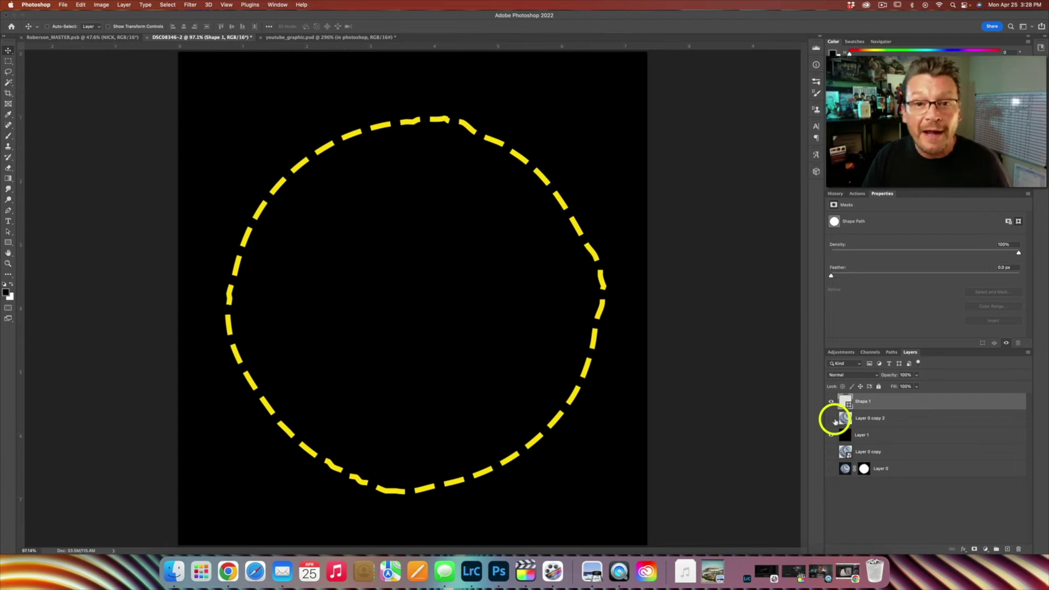
click(832, 420)
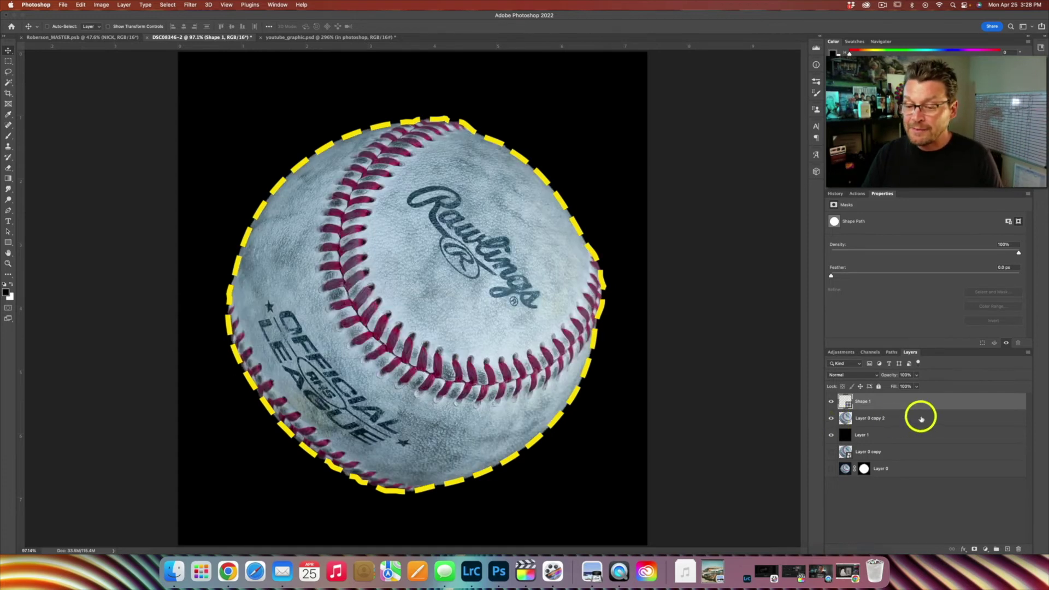
shift+click(900, 419)
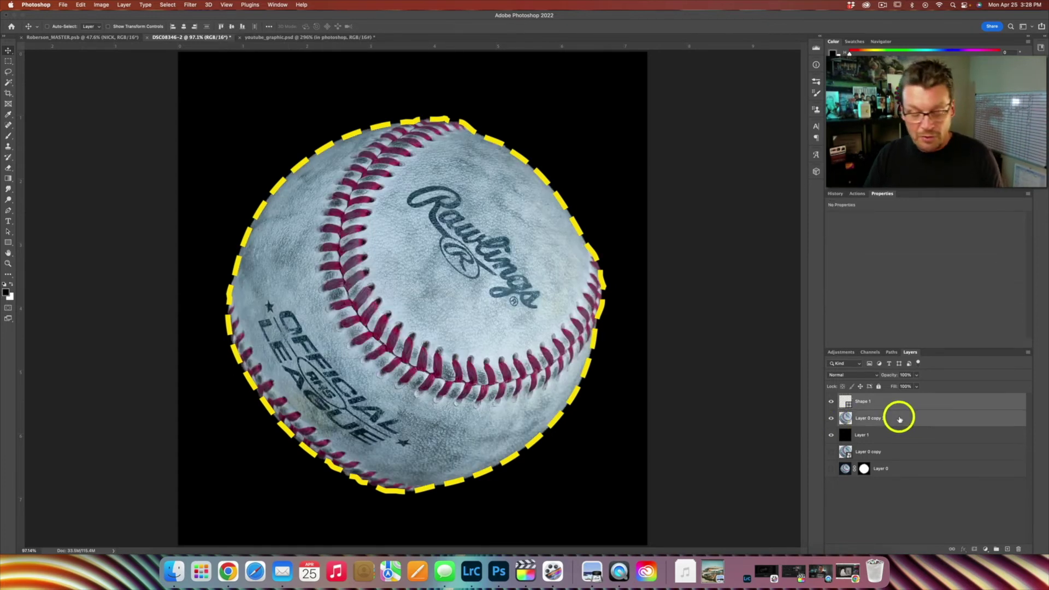
key(super+e)
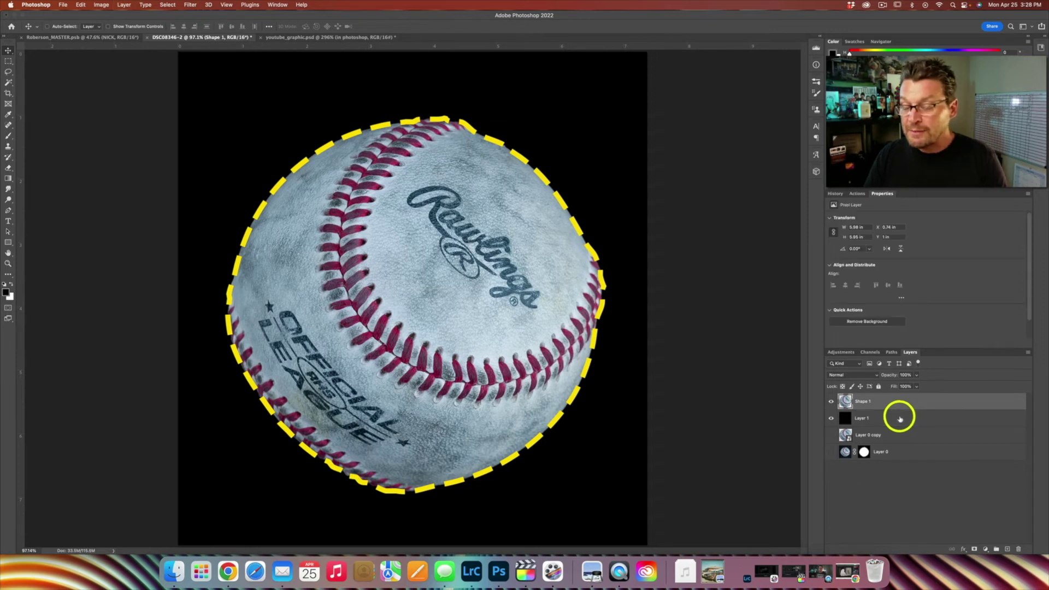
Step: Free Transform the merged ball and ring down to about 62.6% of its size
key(super+t)
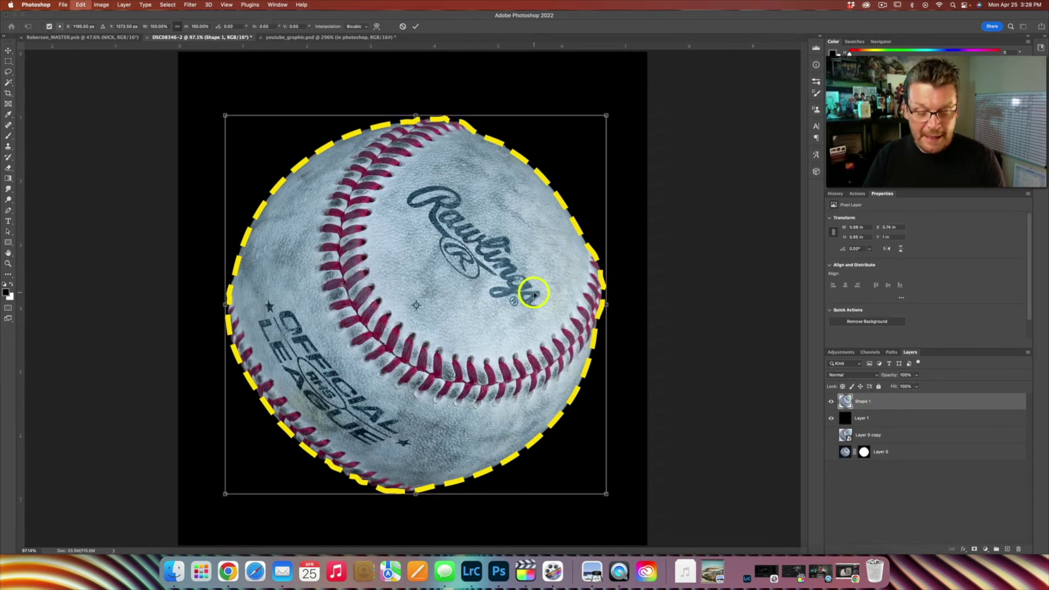
drag(607, 117, 525, 177)
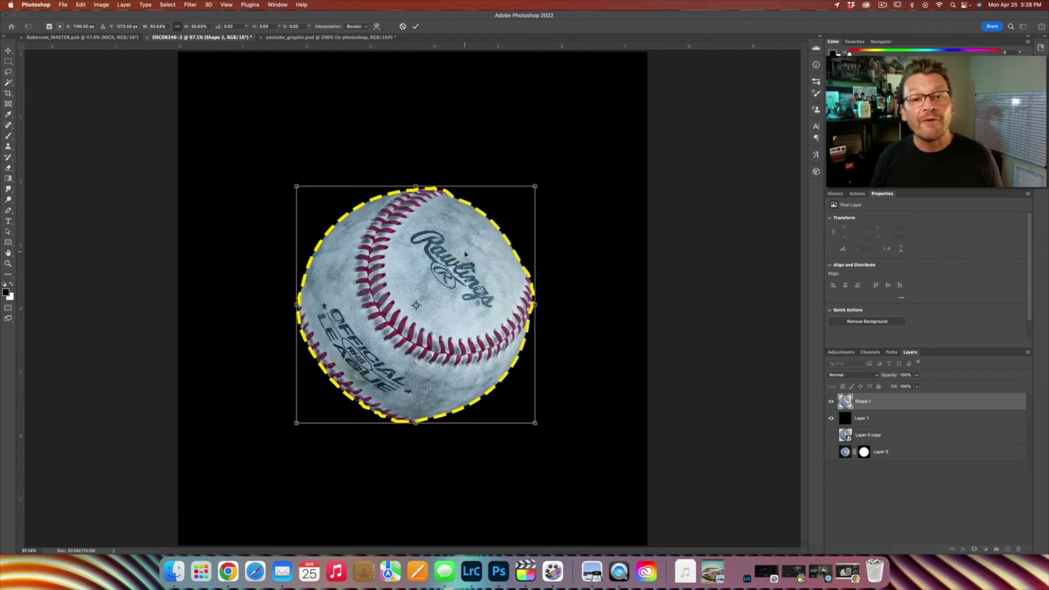